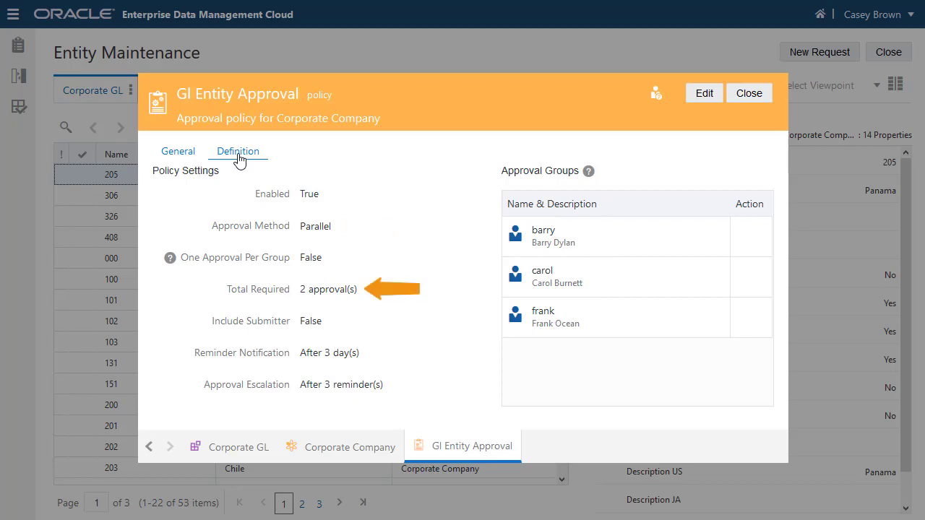
Inspect the definition of the Close Entity Approval policy on the Financial Consolidation viewpoint's Entity dimension
left_click(748, 97)
left_click(198, 91)
left_click(261, 92)
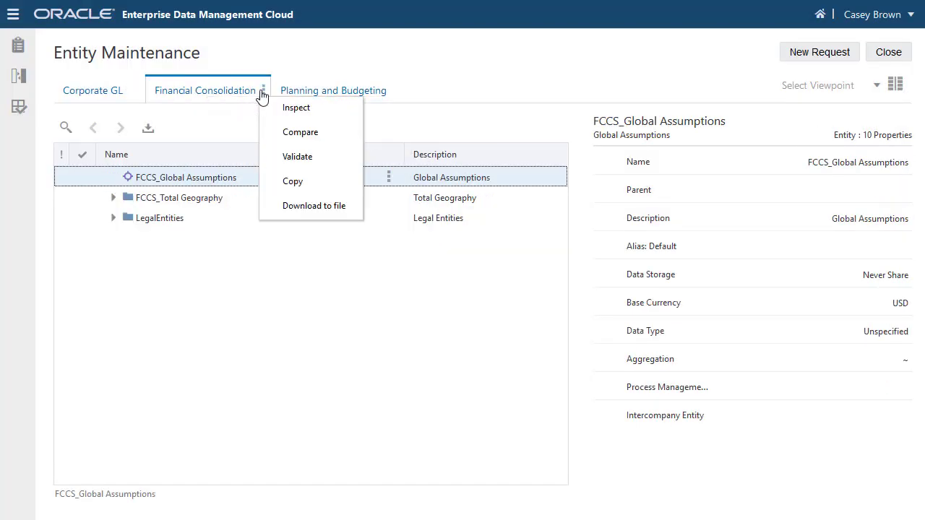
left_click(269, 111)
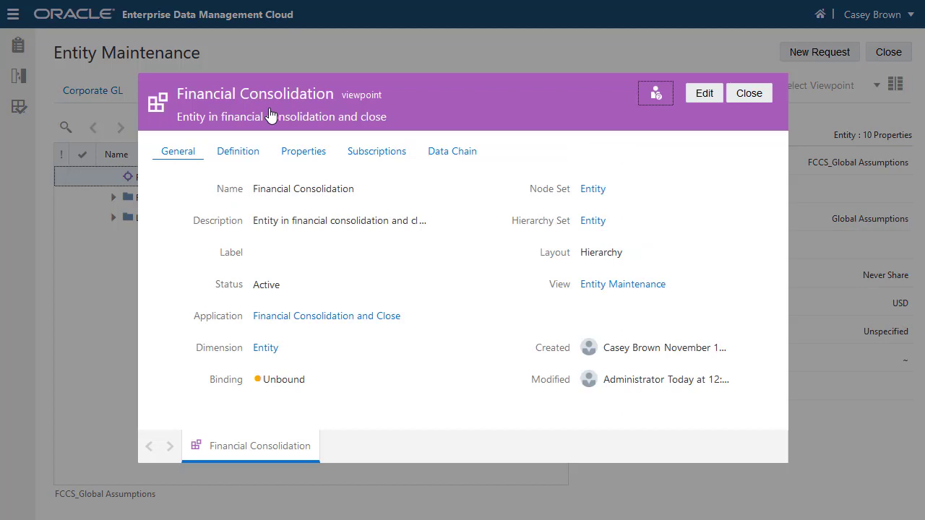
left_click(267, 349)
left_click(431, 155)
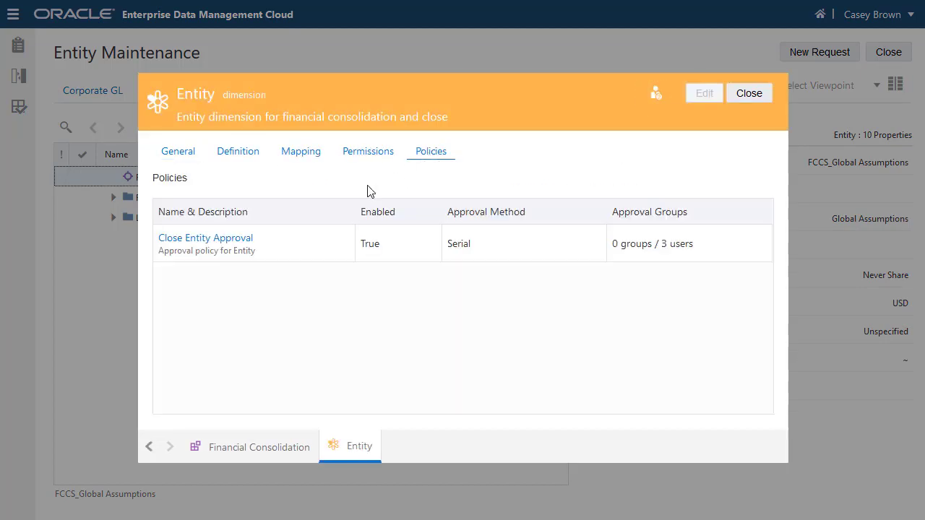
left_click(221, 241)
left_click(238, 154)
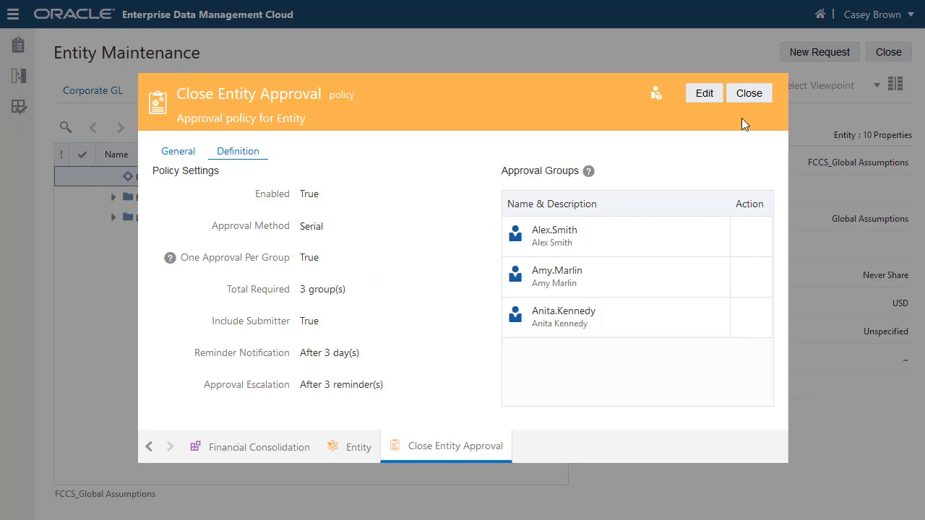
left_click(749, 93)
Inspect the definition of the Plan Entity Approval policy on the Planning and Budgeting viewpoint's Entity dimension
left_click(383, 95)
left_click(401, 92)
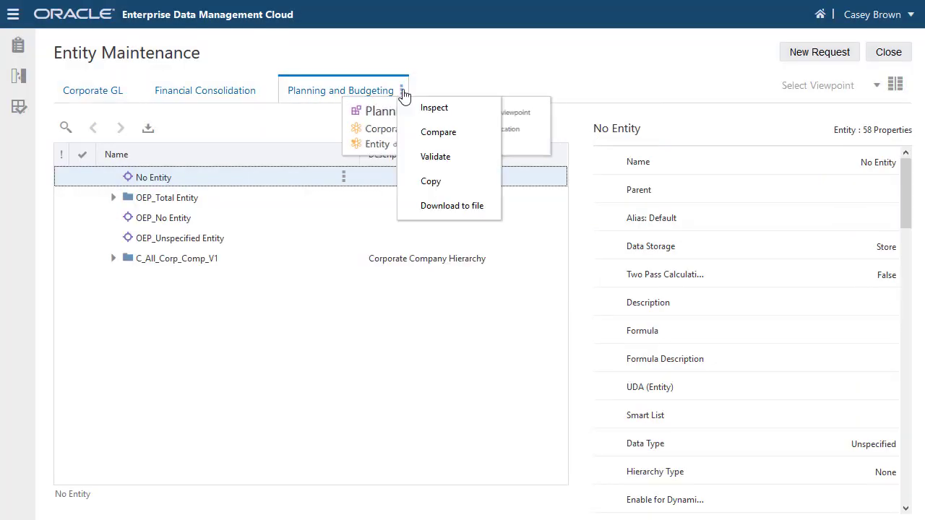
left_click(409, 108)
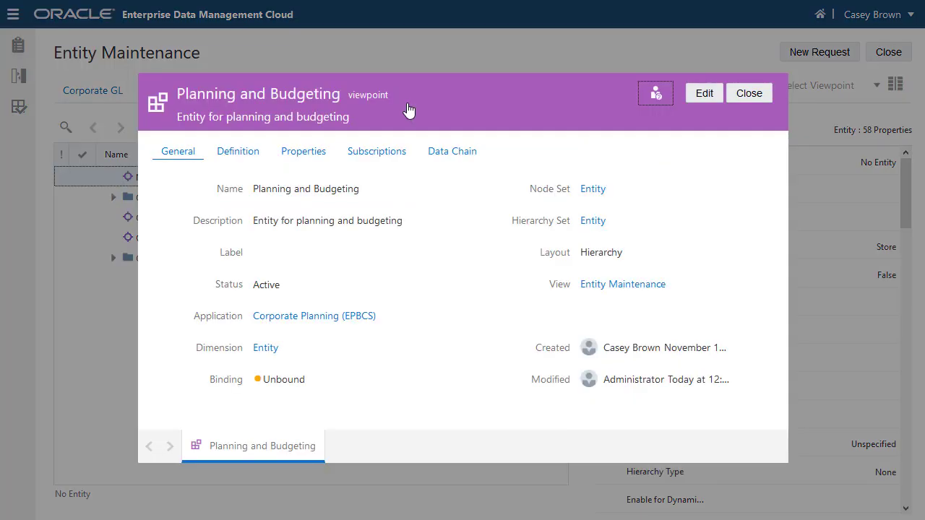
left_click(266, 349)
left_click(438, 159)
left_click(230, 240)
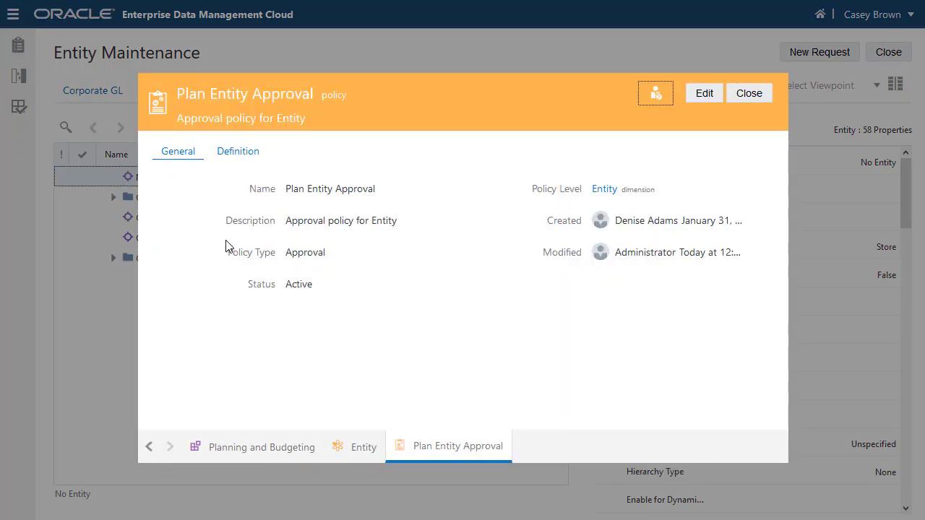
left_click(243, 159)
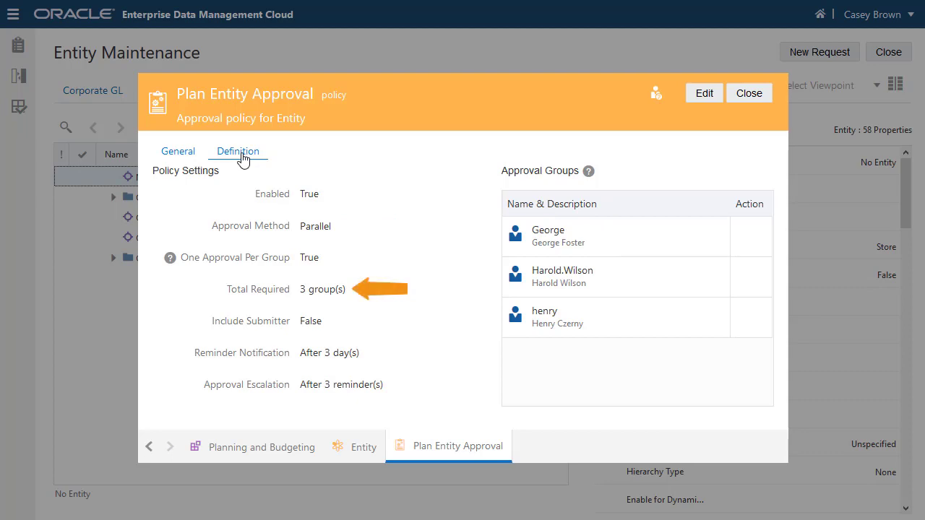
left_click(746, 96)
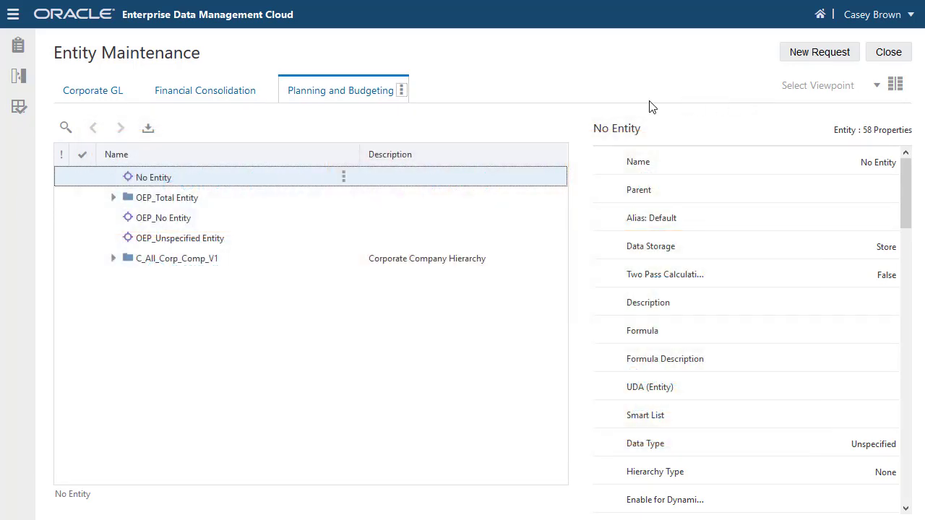
Inspect the Financial Consolidation viewpoint's subscriptions to check the source viewpoint and request assignee
left_click(227, 92)
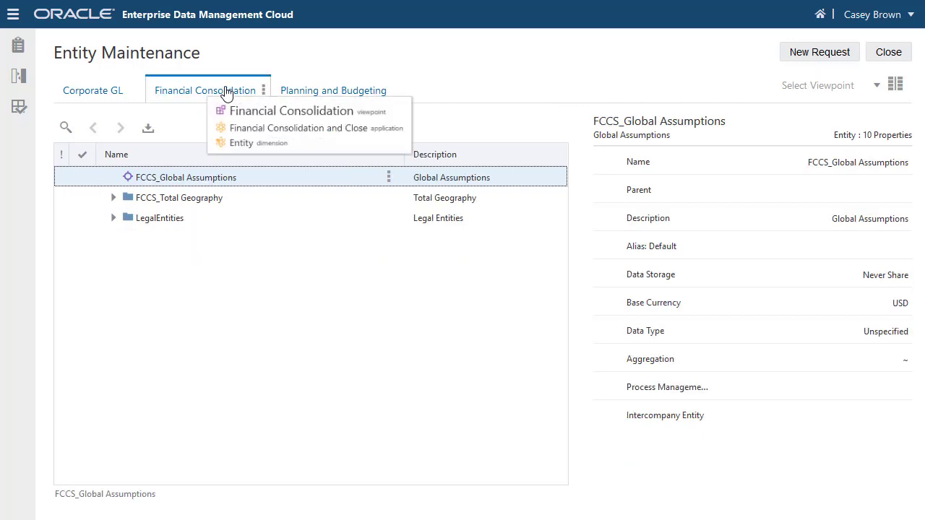
left_click(263, 93)
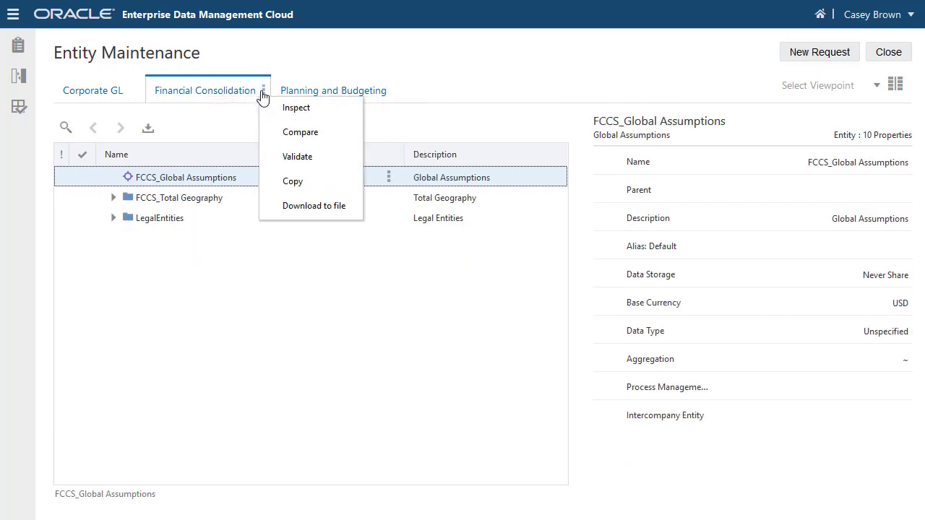
left_click(271, 107)
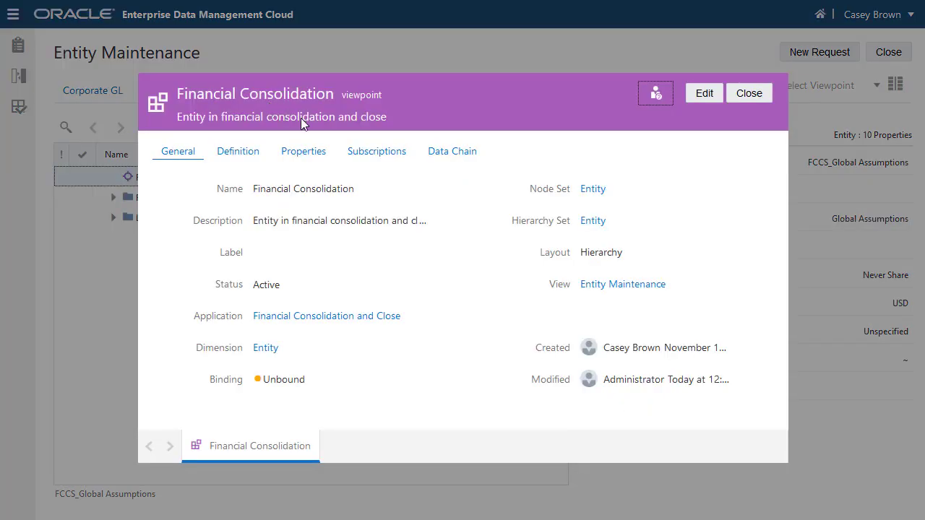
left_click(366, 159)
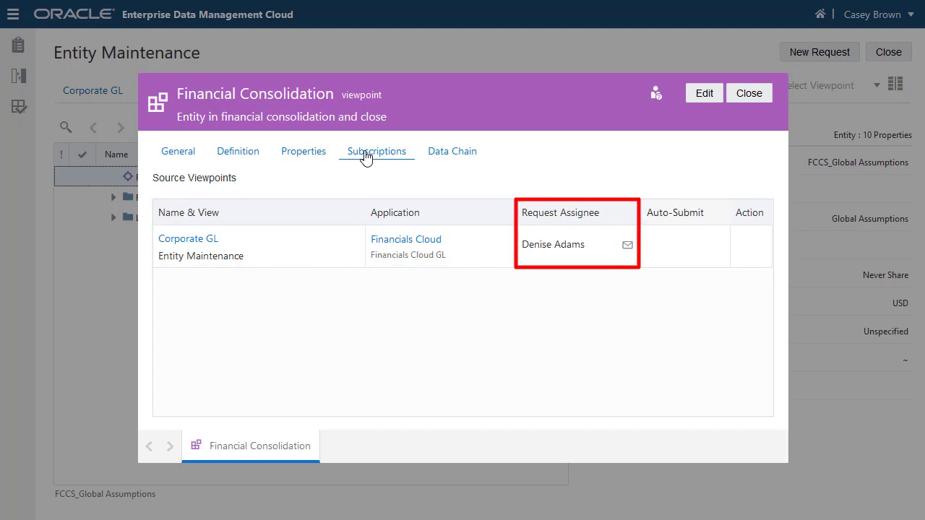
left_click(745, 94)
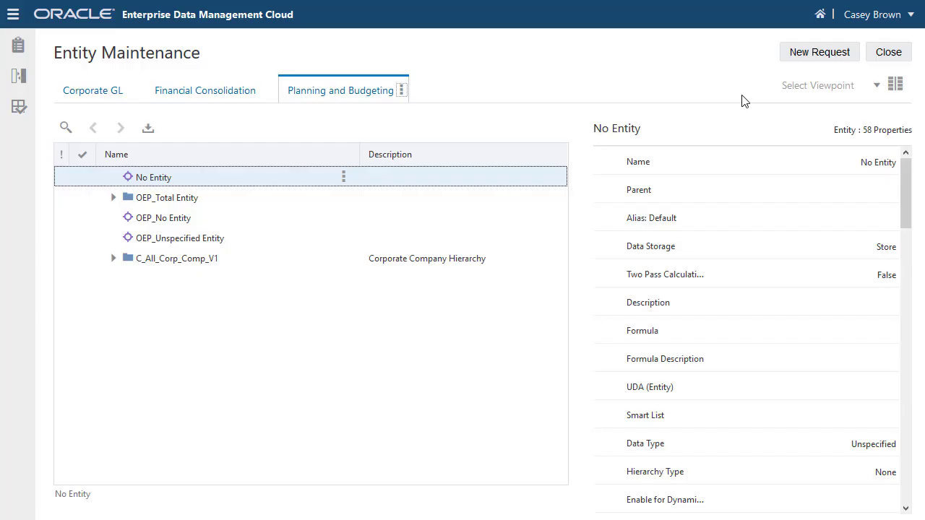
Create a new request from the Corporate GL viewpoint and name it Add New Entity
left_click(97, 92)
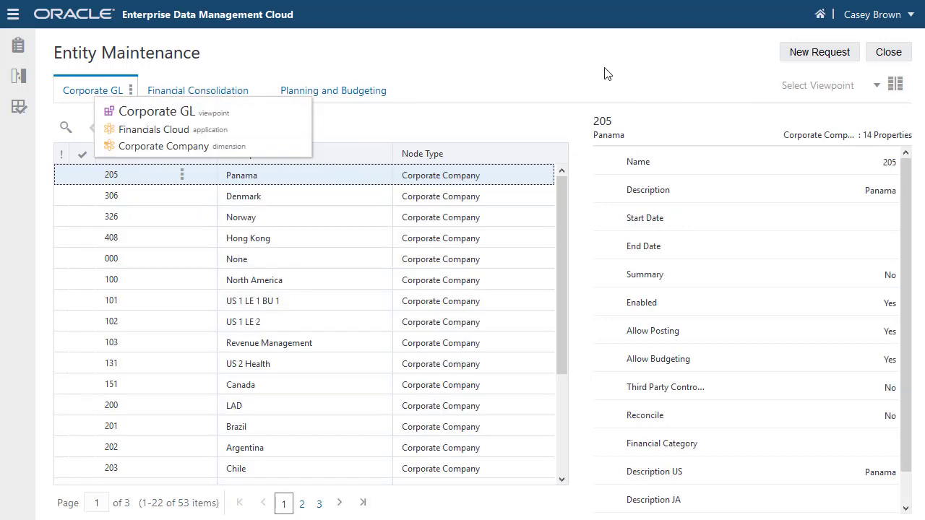
left_click(811, 58)
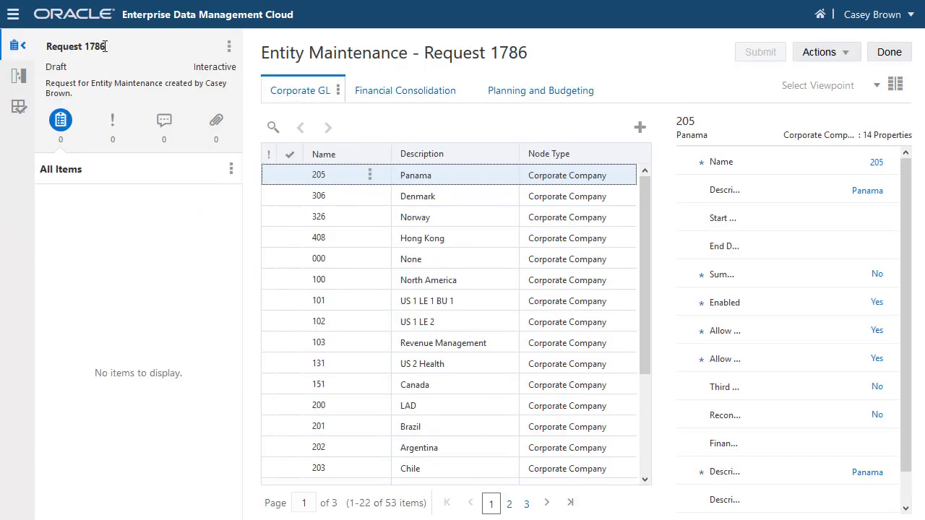
left_click(105, 46)
type("Add New Entity")
key("Return")
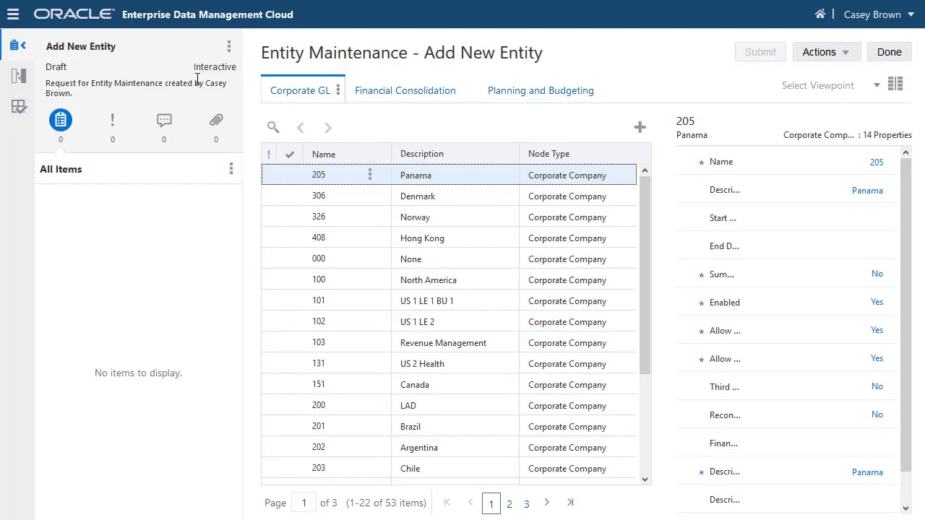
Add a Corporate GL node named 104 with both its Description and Description US set to US Legal
left_click(639, 134)
left_click(802, 162)
type("104")
left_click(811, 190)
type("US Legal")
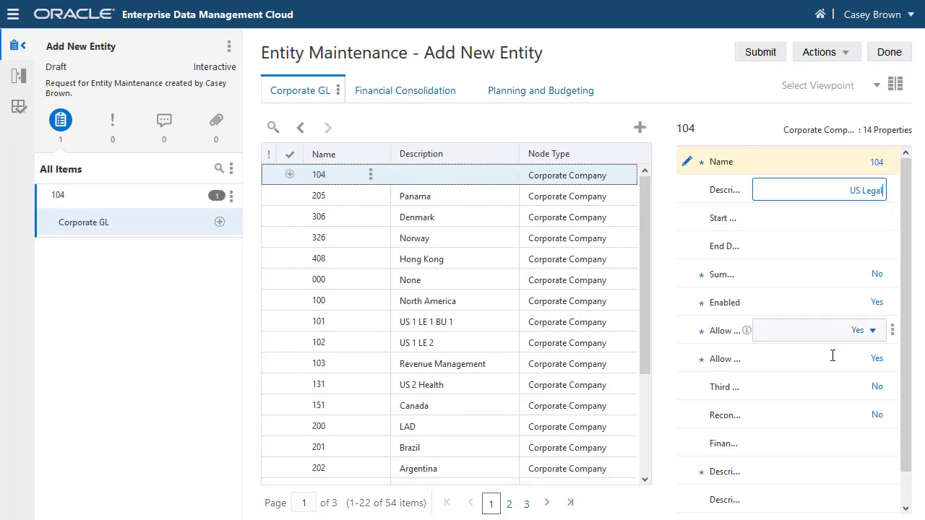
left_click(820, 470)
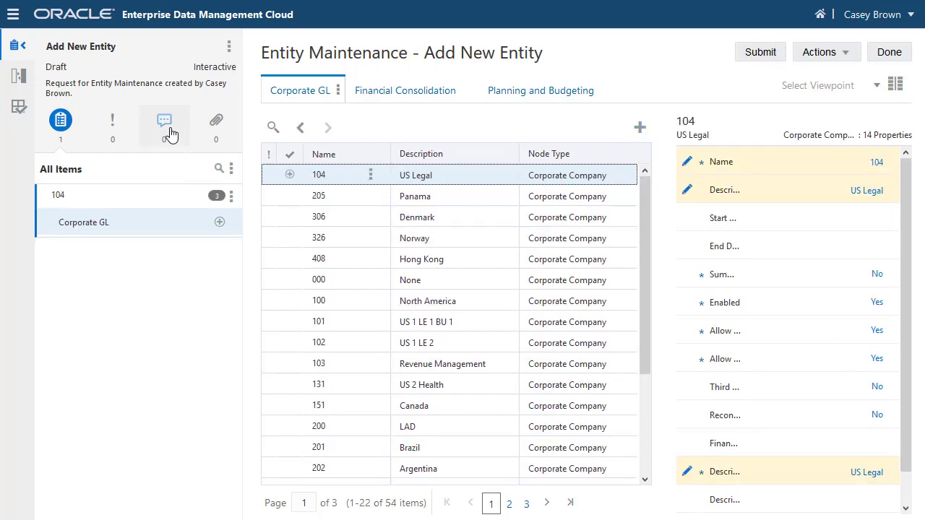
Add the comment "This is for the new legal entity we just established in the US." and submit the request
left_click(165, 123)
left_click(231, 167)
type("This is for the new legal entity we just established in the US.")
left_click(73, 279)
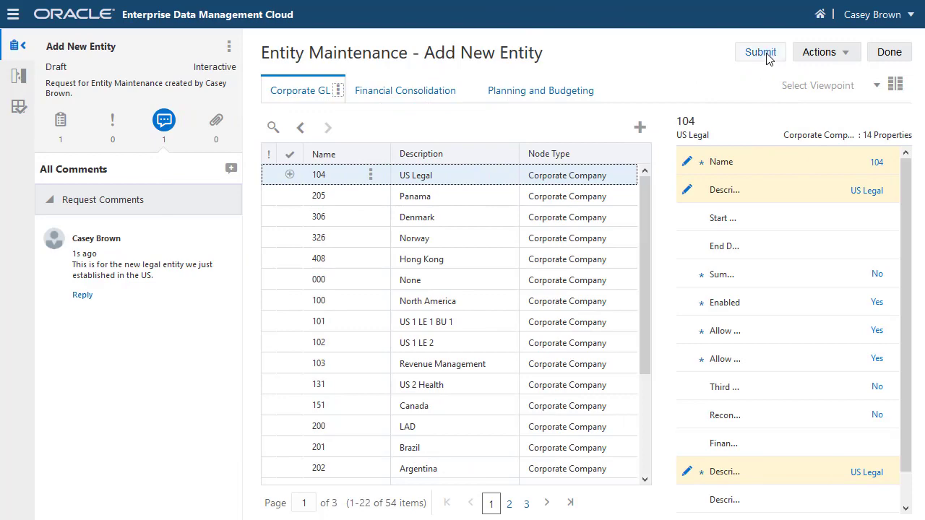
left_click(767, 54)
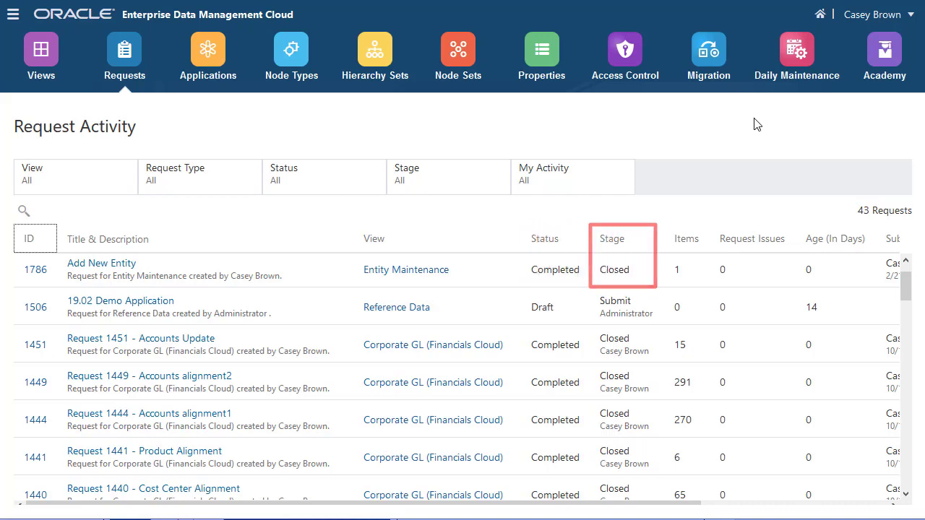
Inspect the approval history of the completed Add New Entity request in the request activity list
left_click_drag(634, 504, 833, 508)
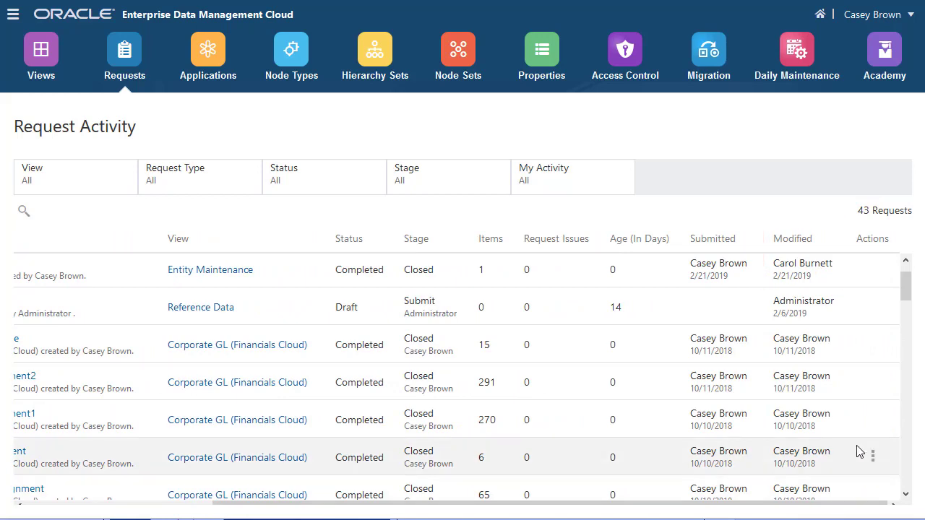
left_click(873, 273)
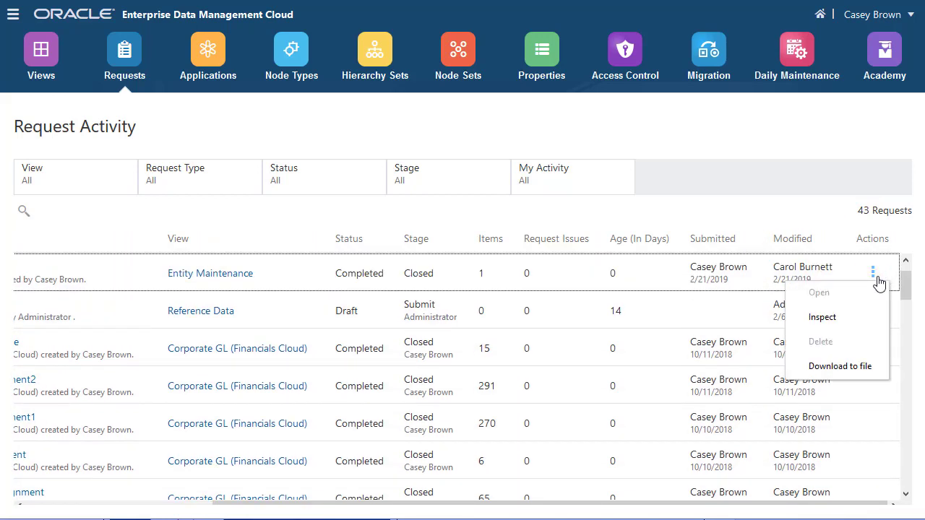
left_click(866, 320)
left_click(454, 148)
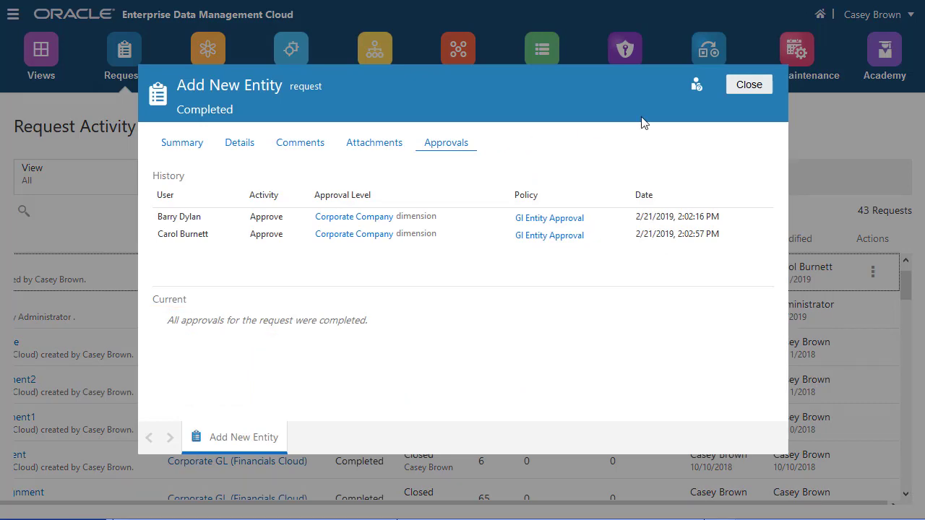
left_click(747, 86)
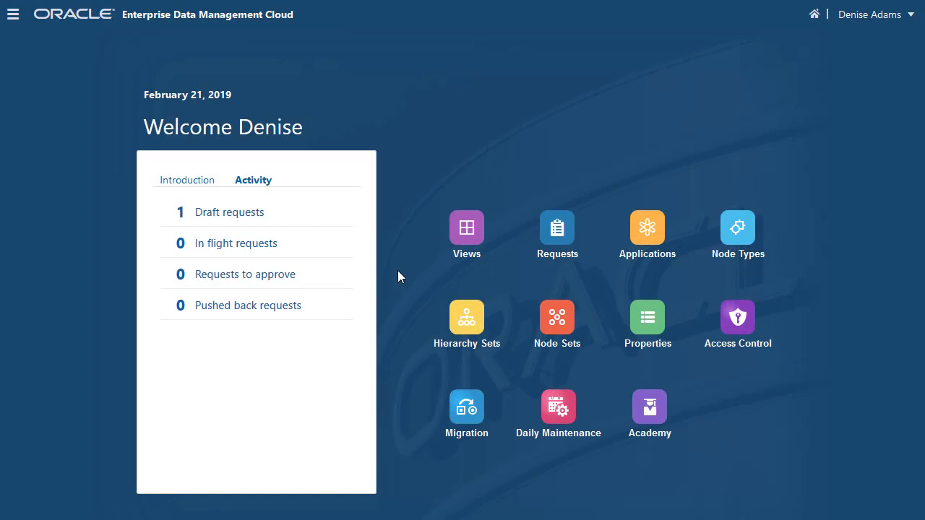
Open the draft request generated from Add New Entity and place its Financial Consolidation item C_104 under parent C_100 (North-America)
left_click(242, 214)
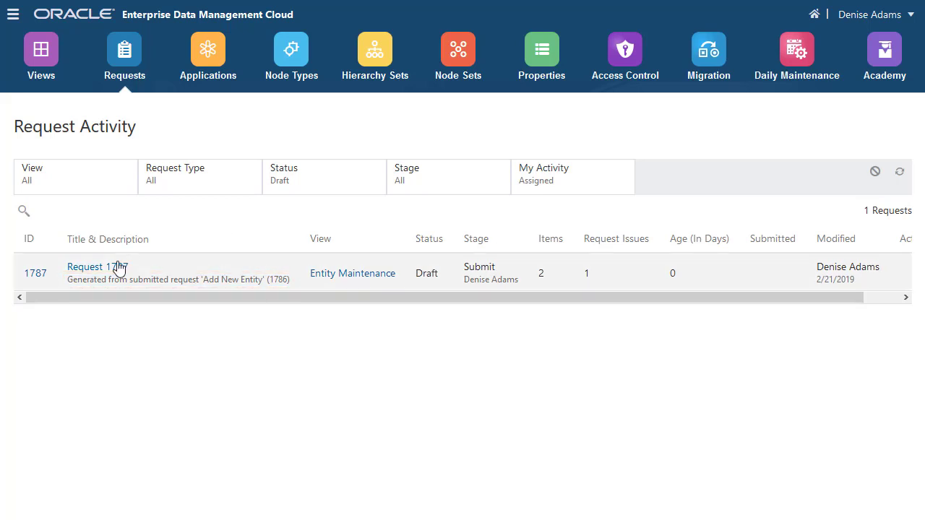
left_click(94, 274)
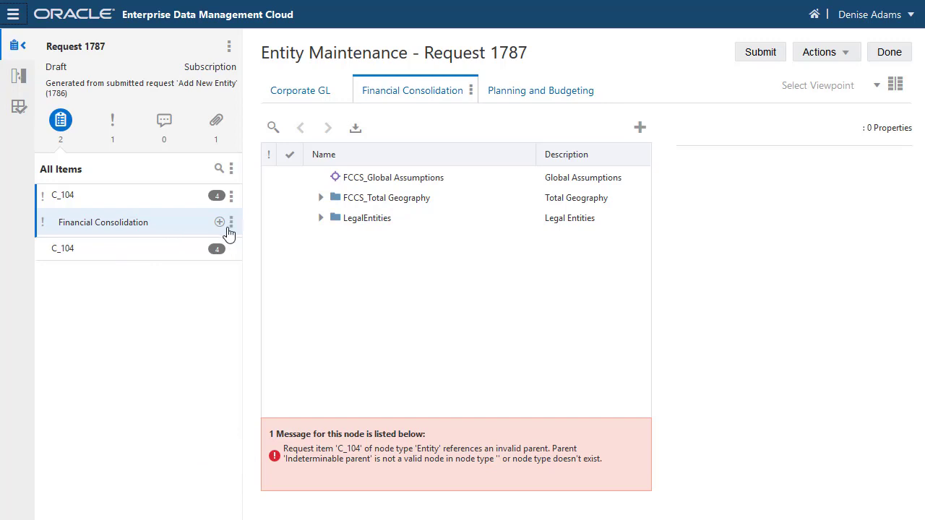
left_click(232, 223)
left_click(278, 243)
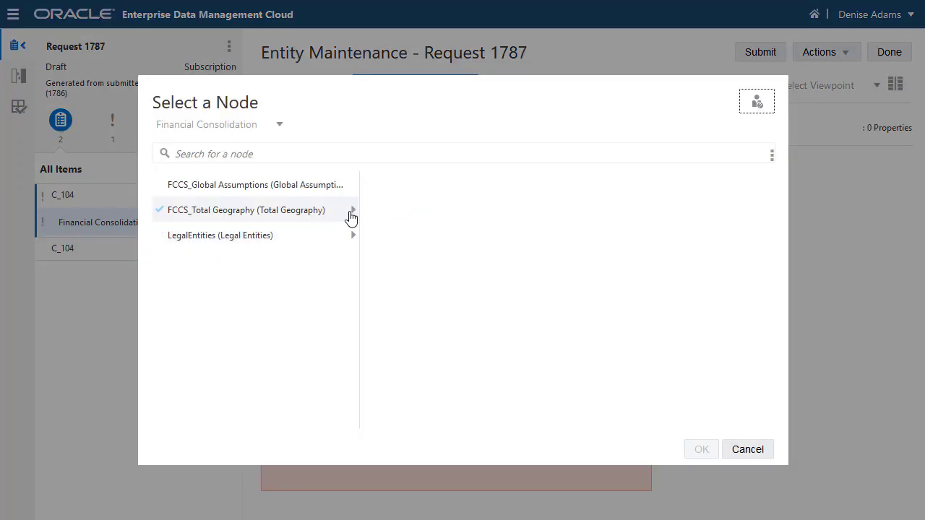
left_click(352, 211)
left_click(558, 190)
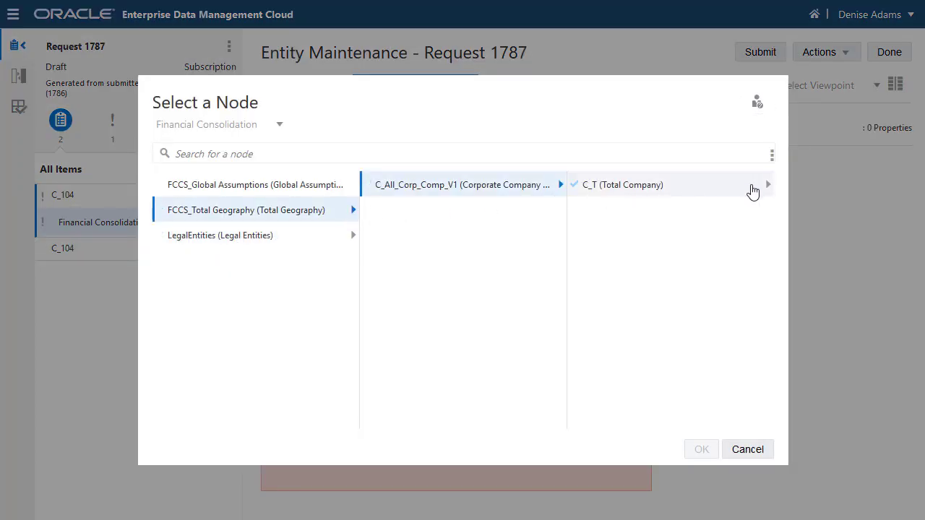
left_click(766, 190)
left_click(579, 210)
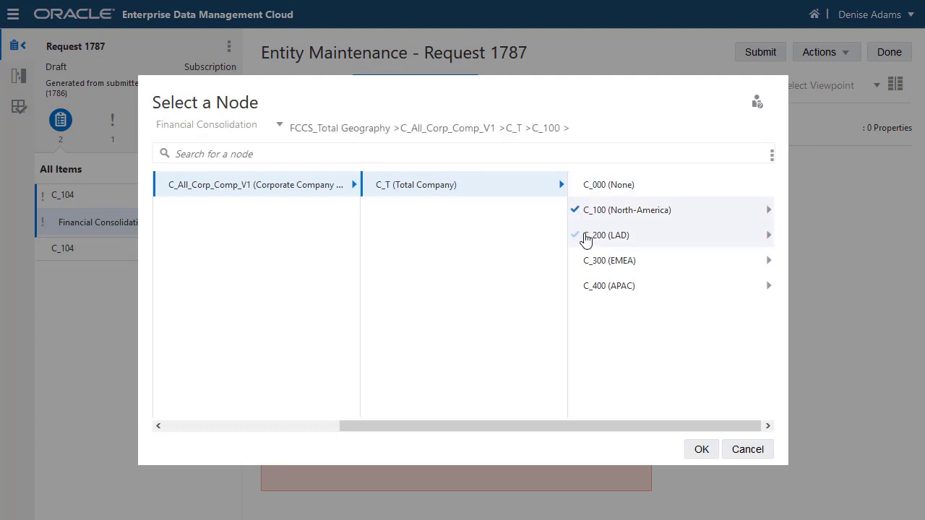
left_click(701, 450)
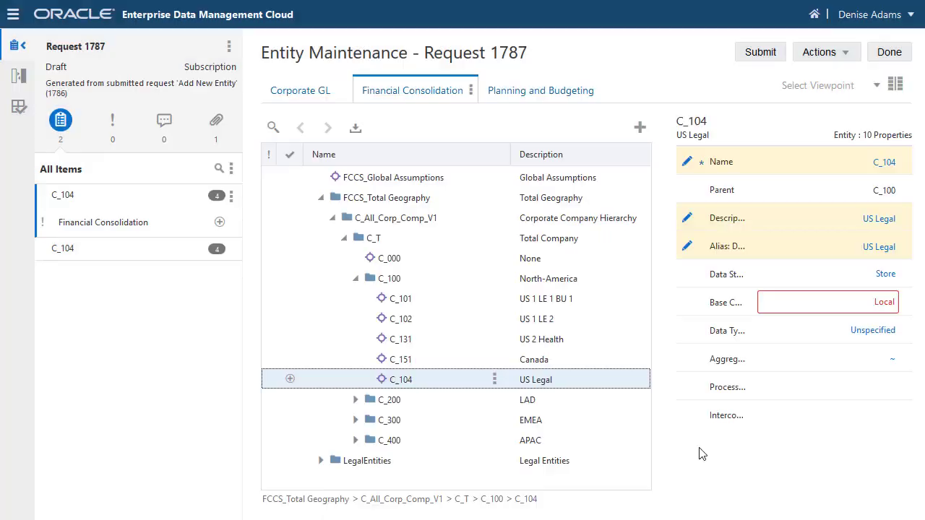
Set the base currency of node C_104 in the Financial Consolidation viewpoint to USD
left_click(885, 303)
left_click_drag(890, 326, 889, 436)
left_click(784, 442)
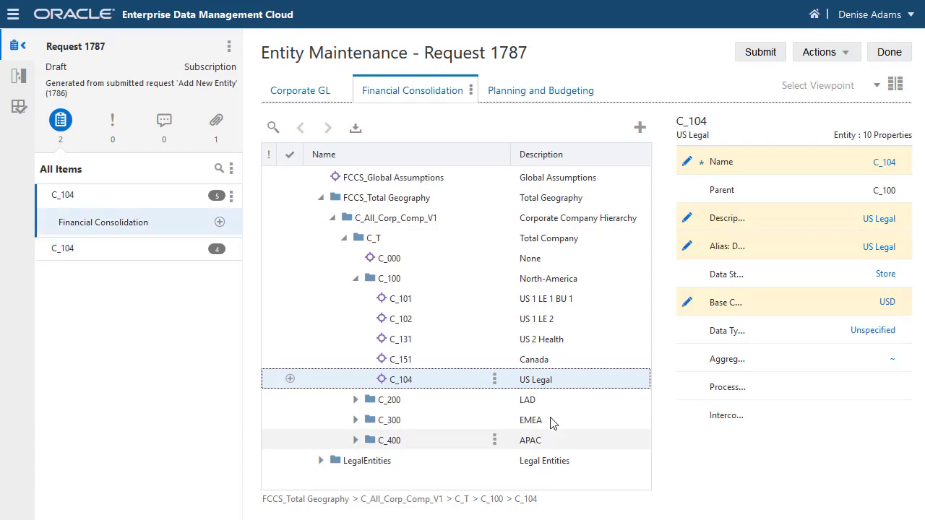
Place the Planning and Budgeting item C_104 under parent C_100 (100-North-America) within C_All_Corp_Comp_V1 > C_T
left_click(143, 251)
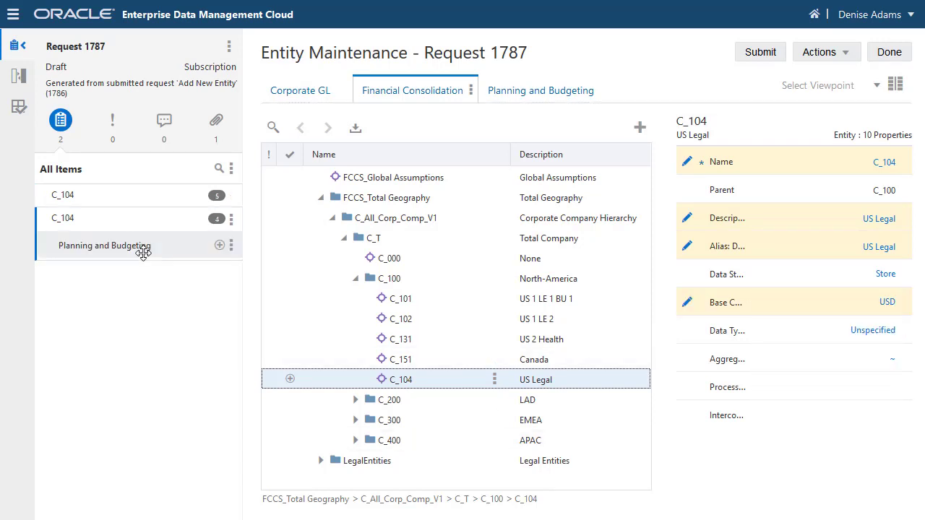
left_click(230, 246)
left_click(245, 262)
left_click(354, 287)
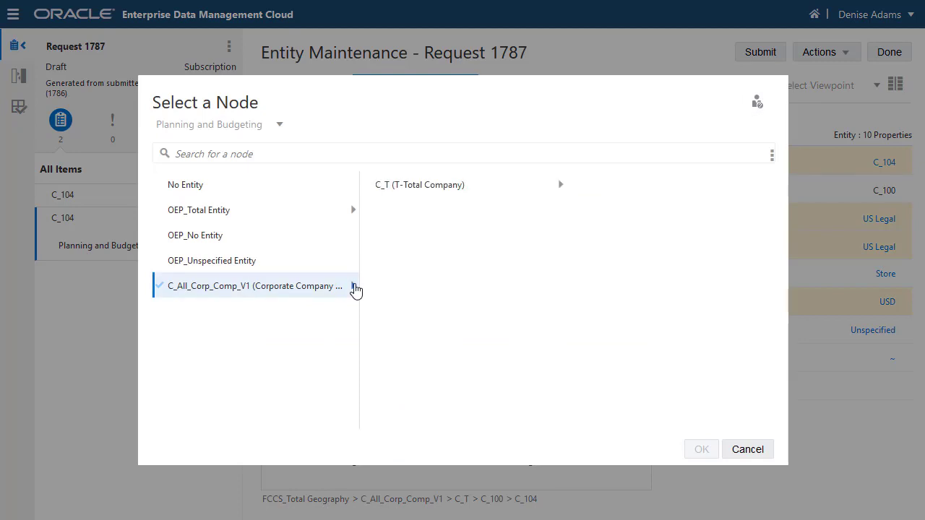
left_click(561, 188)
left_click(574, 218)
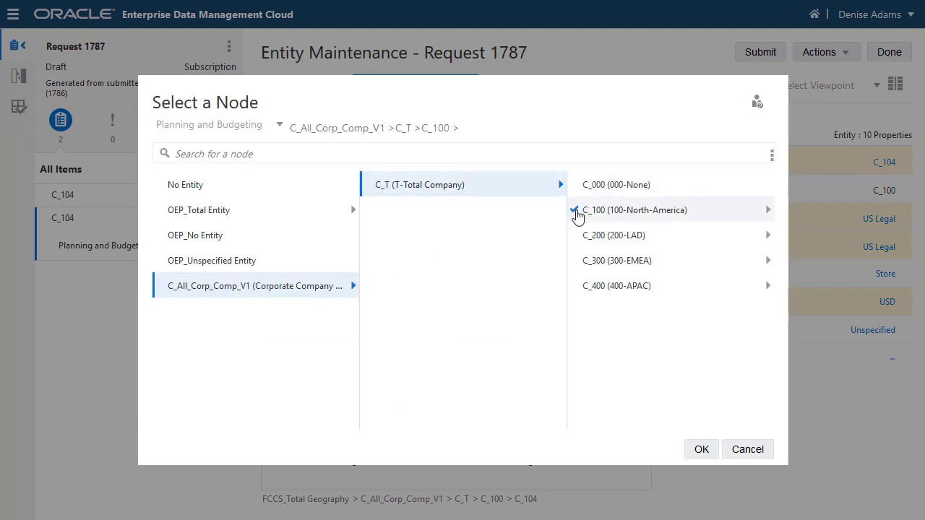
left_click(690, 450)
Add the request comment "I added the 104 node to the C_100 (North America) parent in the hierarchy viewpoints." and submit the request
left_click(164, 120)
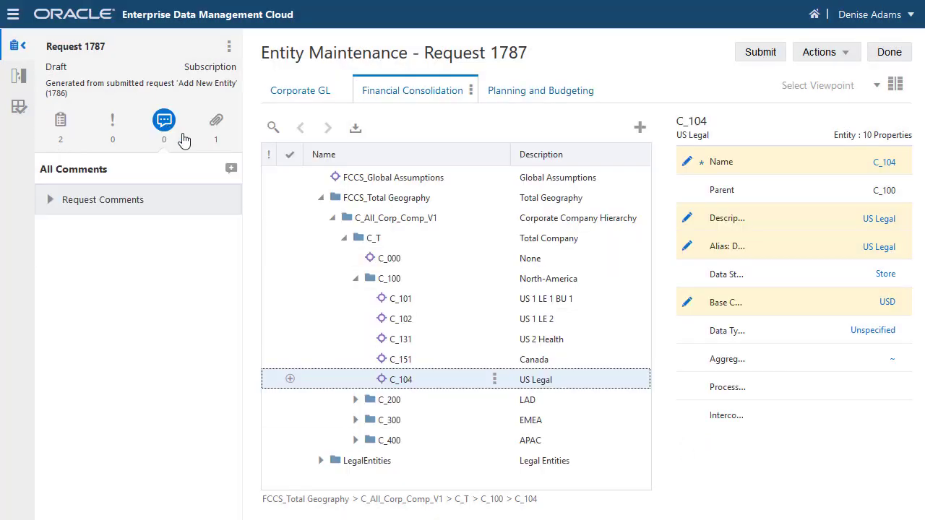
left_click(231, 168)
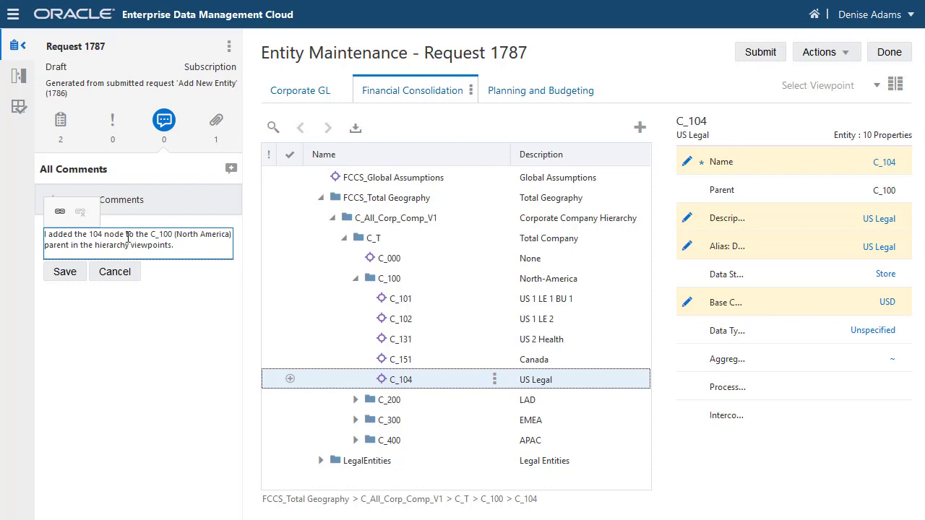
left_click(70, 273)
left_click(759, 53)
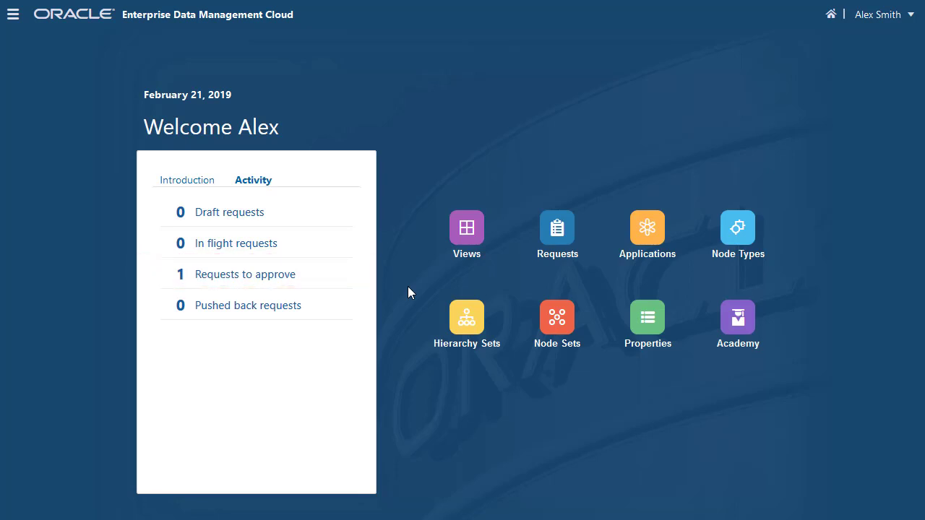
Open the requests to approve as an approver, and examine the approval history of completed Request 1787 from the request activity list
left_click(264, 282)
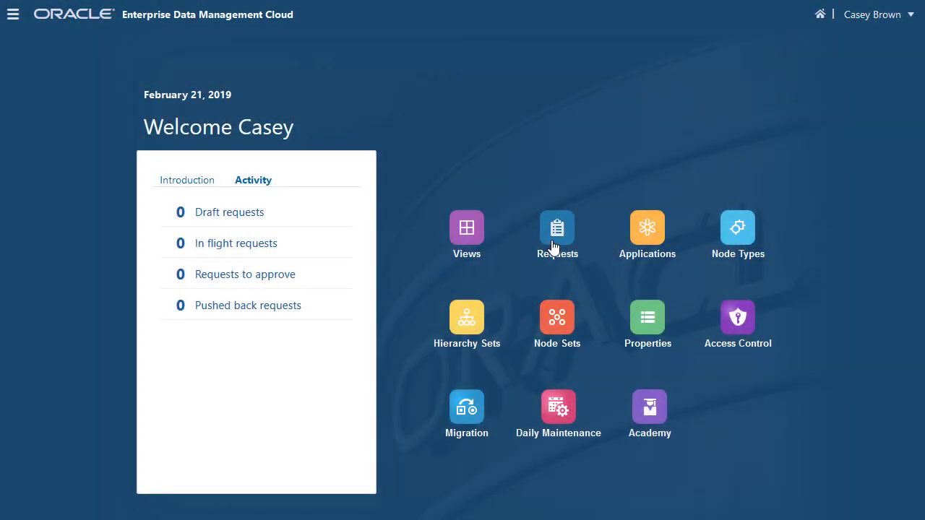
left_click(555, 233)
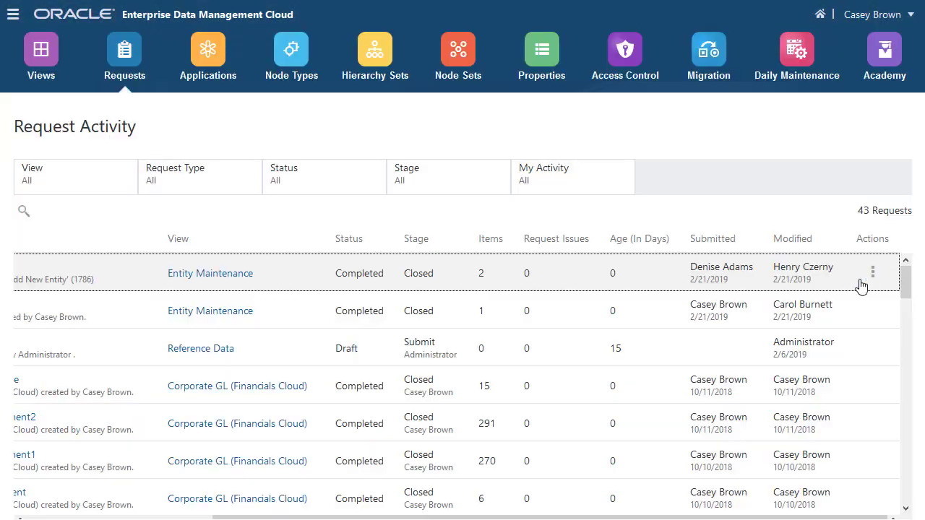
left_click(872, 272)
left_click(807, 321)
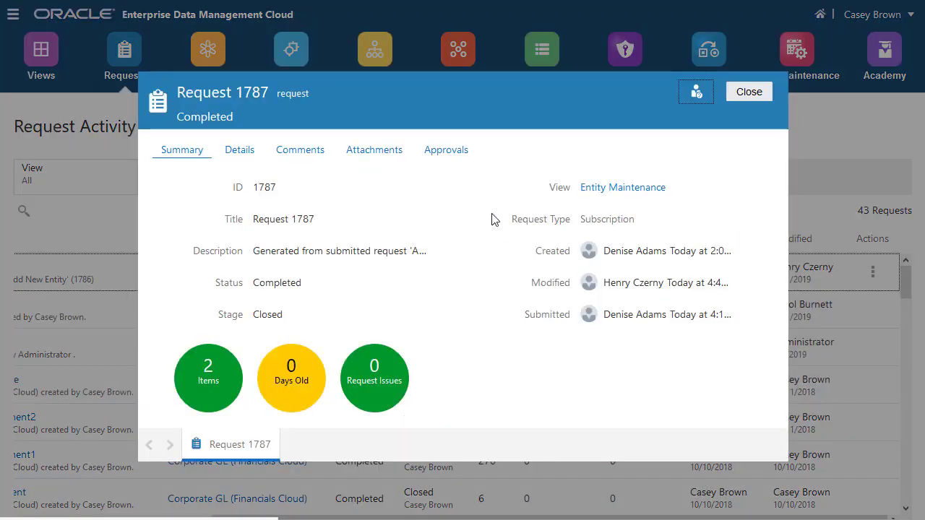
left_click(450, 153)
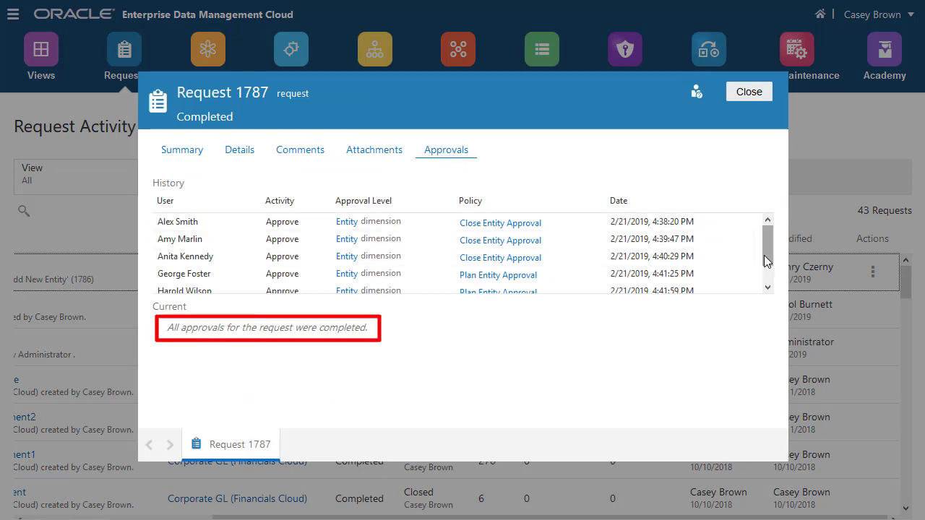
mouse_move(766, 255)
left_mouse_down()
mouse_move(772, 283)
mouse_move(771, 236)
left_mouse_up()
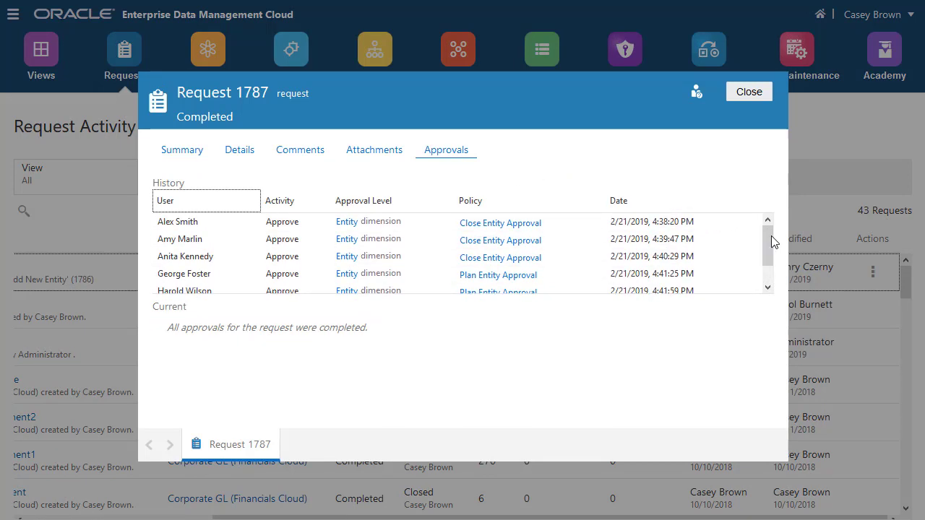